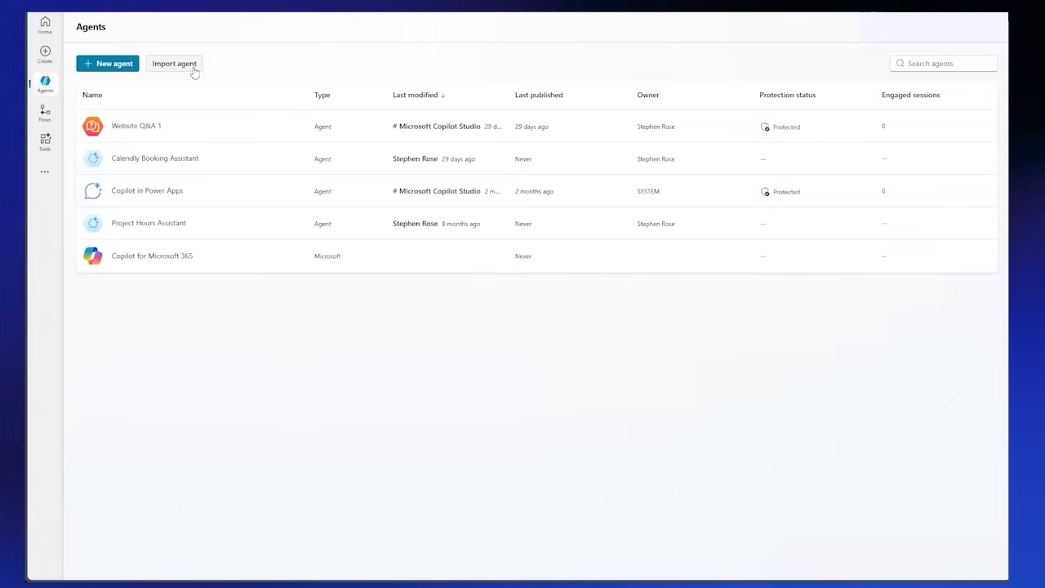
# Step: Look through the agent flows page, the tools page and the list of additional Power Platform services, ending on the home page
pyautogui.click(45, 114)
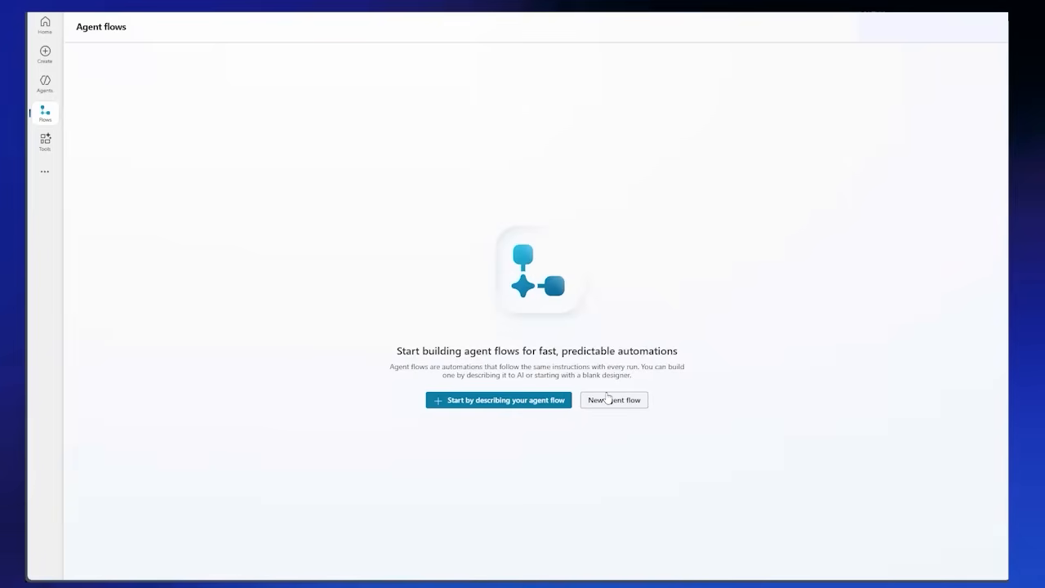
pyautogui.click(46, 144)
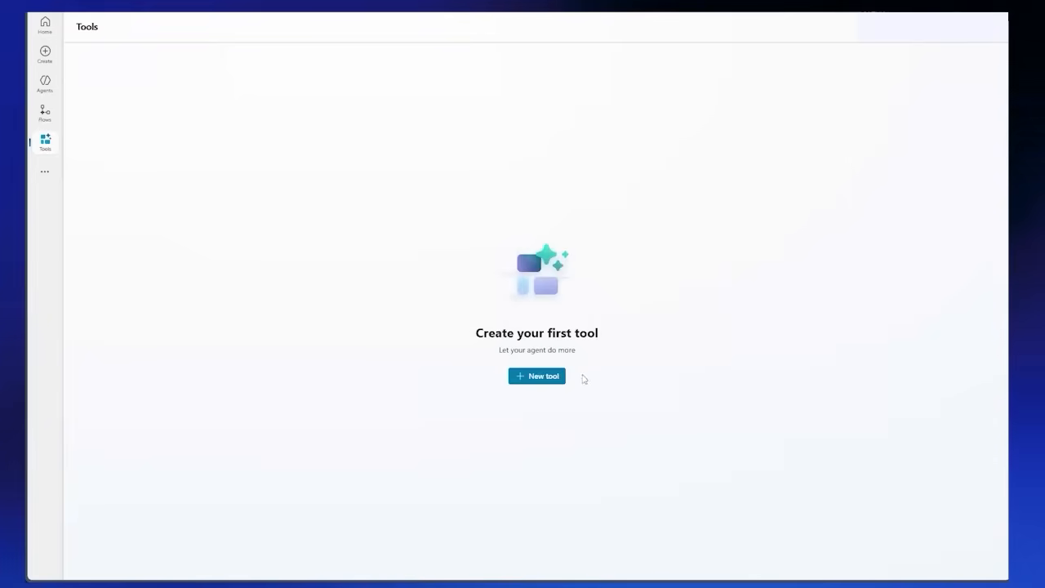
pyautogui.click(43, 174)
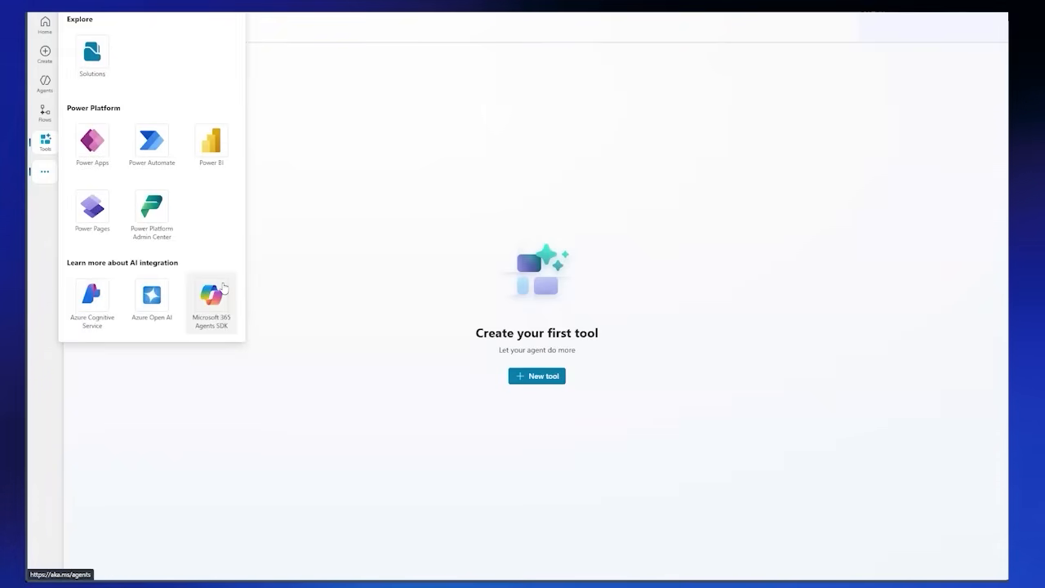
pyautogui.click(46, 25)
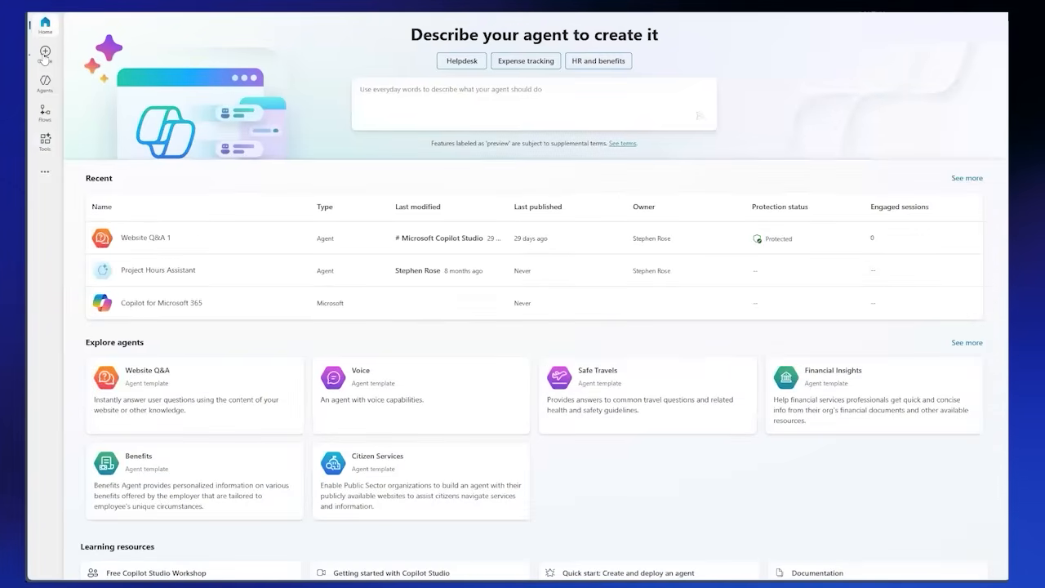
# Step: Start creating a new agent from the Website Q&A template
pyautogui.click(44, 56)
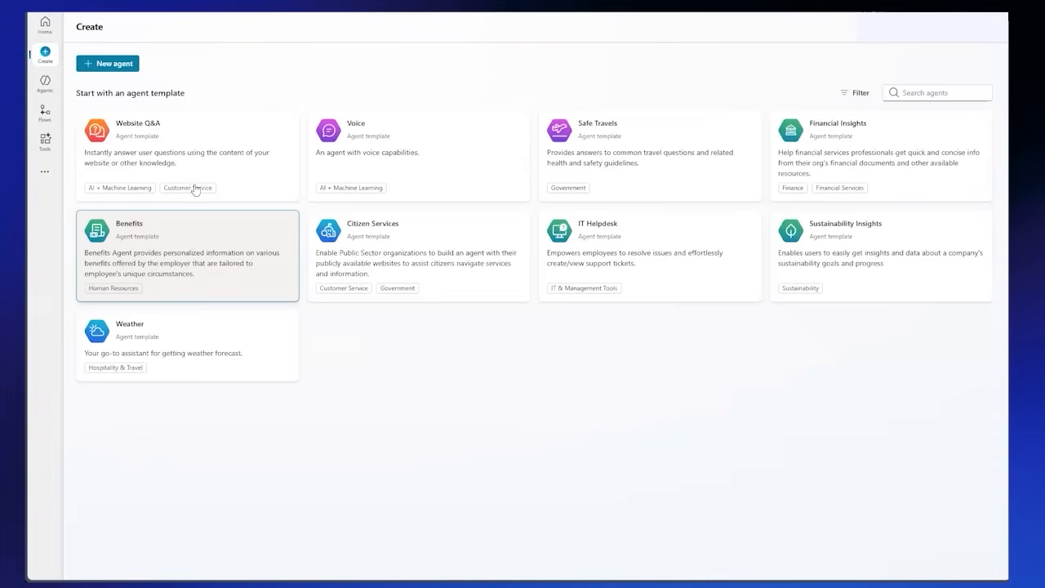
pyautogui.click(198, 147)
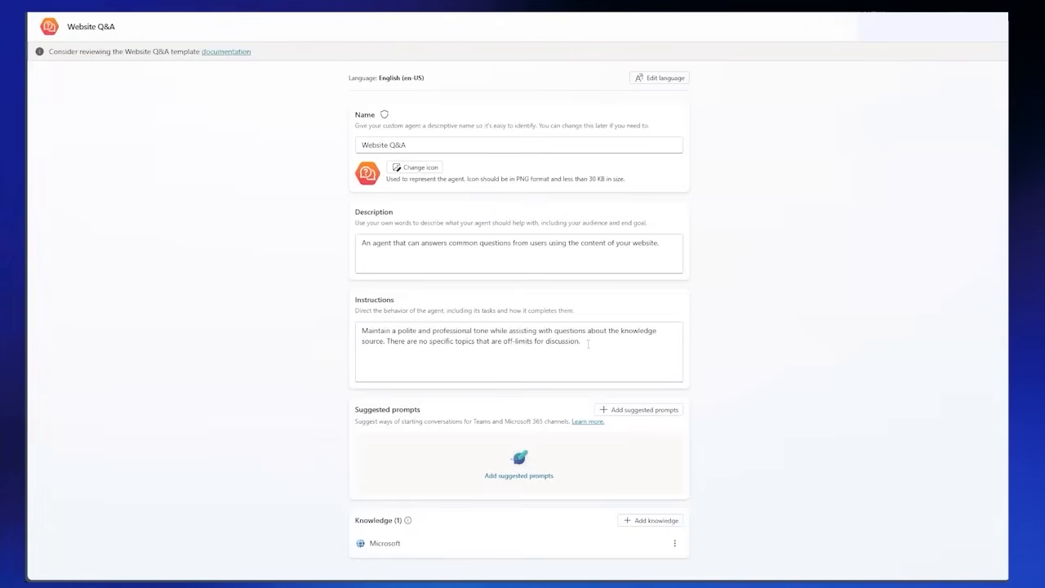
# Step: Change the tone in the agent's instructions to "casual and relaxed"
pyautogui.click(405, 332)
pyautogui.doubleClick(405, 331)
pyautogui.write('casual')
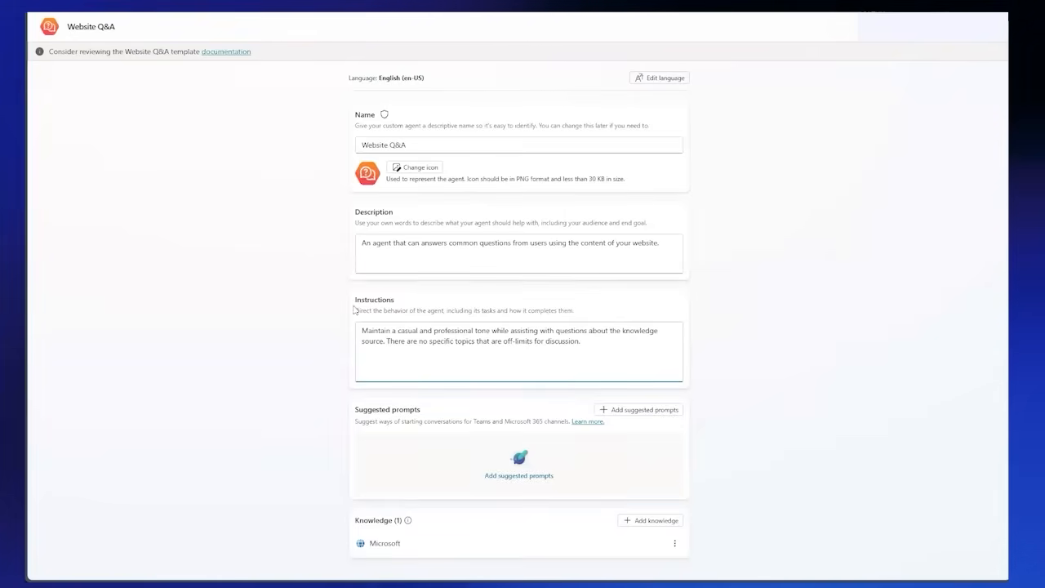
pyautogui.doubleClick(448, 331)
pyautogui.write('relax')
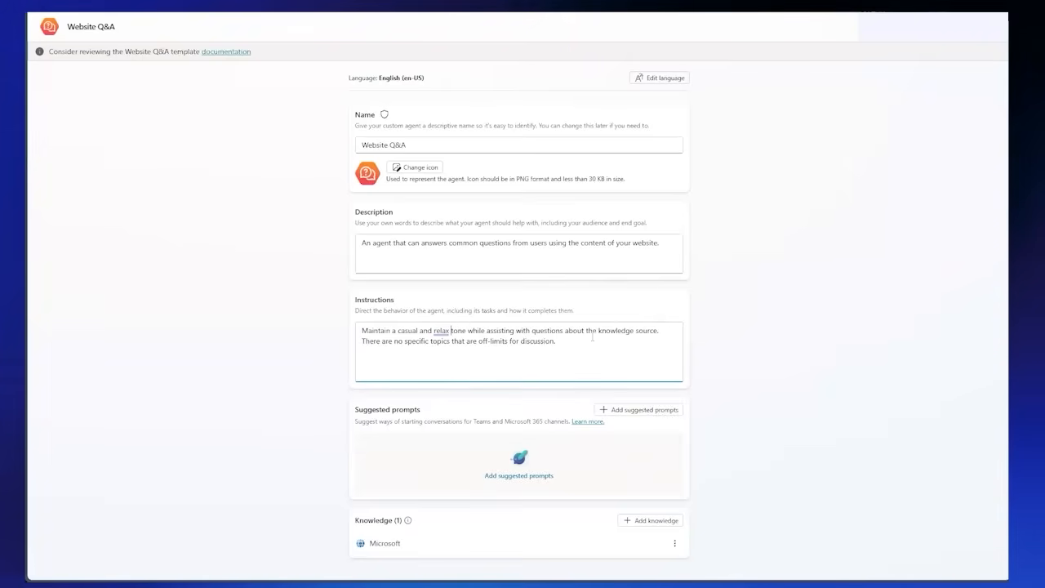
pyautogui.write('ed')
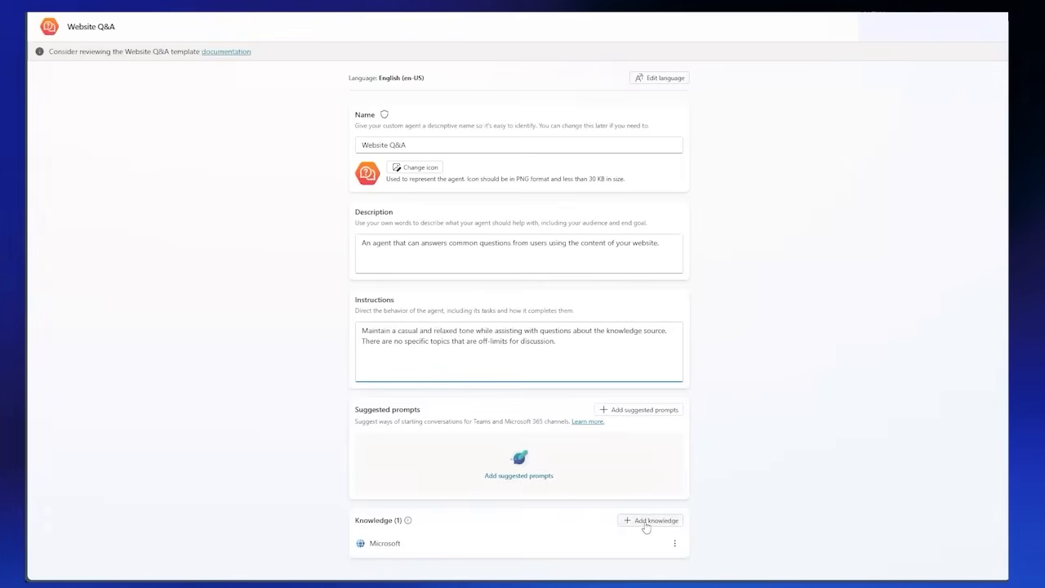
# Step: Delete the template's Microsoft knowledge source and choose public websites as the type of a new source
pyautogui.click(672, 544)
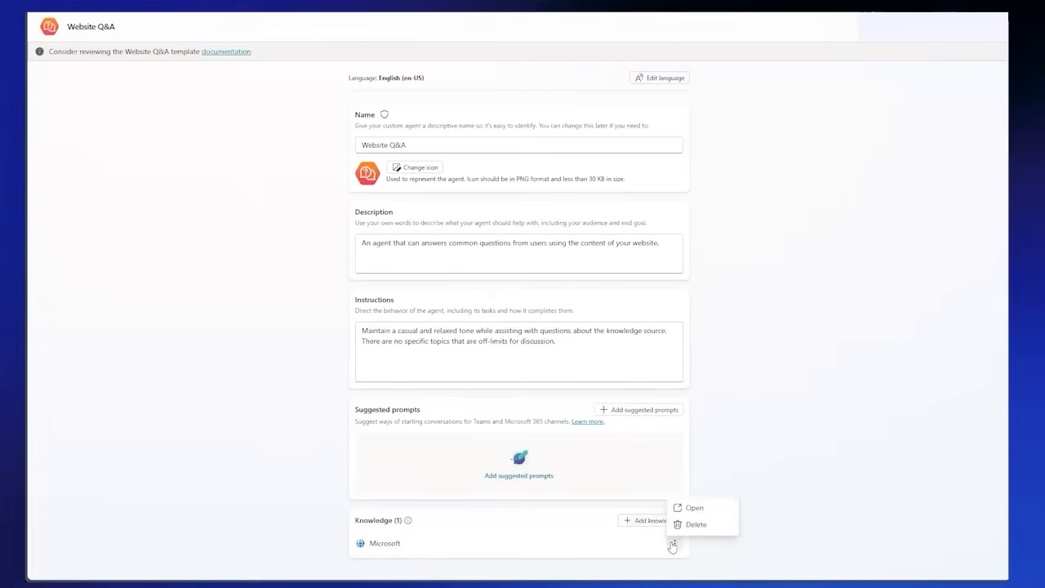
pyautogui.click(686, 523)
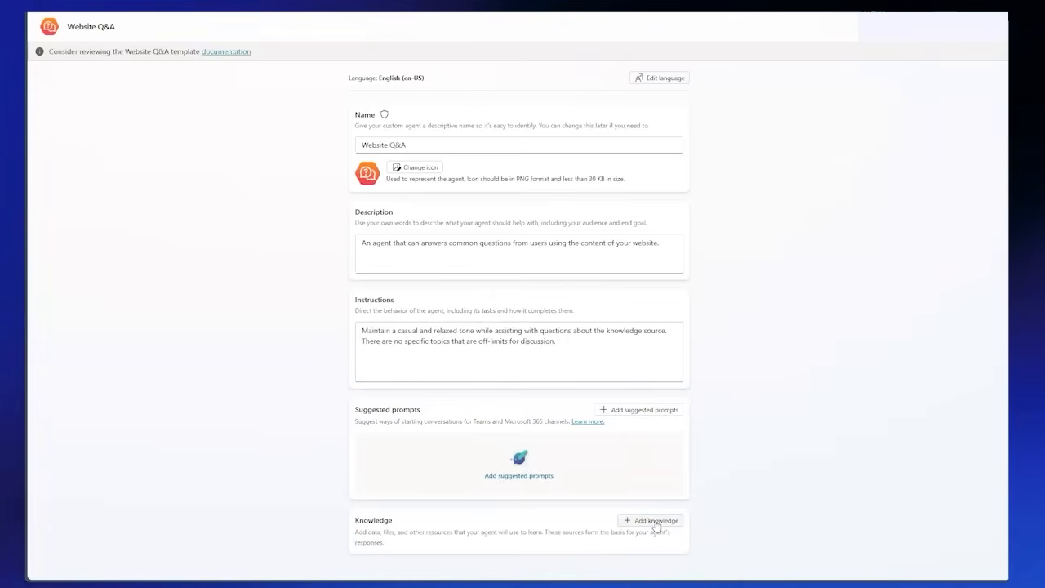
pyautogui.click(649, 521)
pyautogui.click(311, 199)
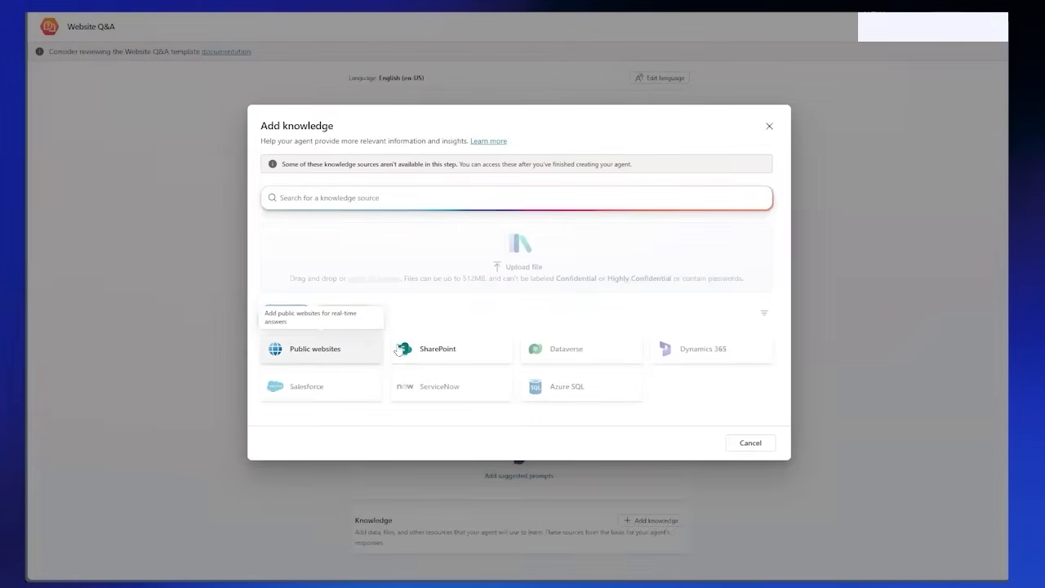
pyautogui.click(341, 351)
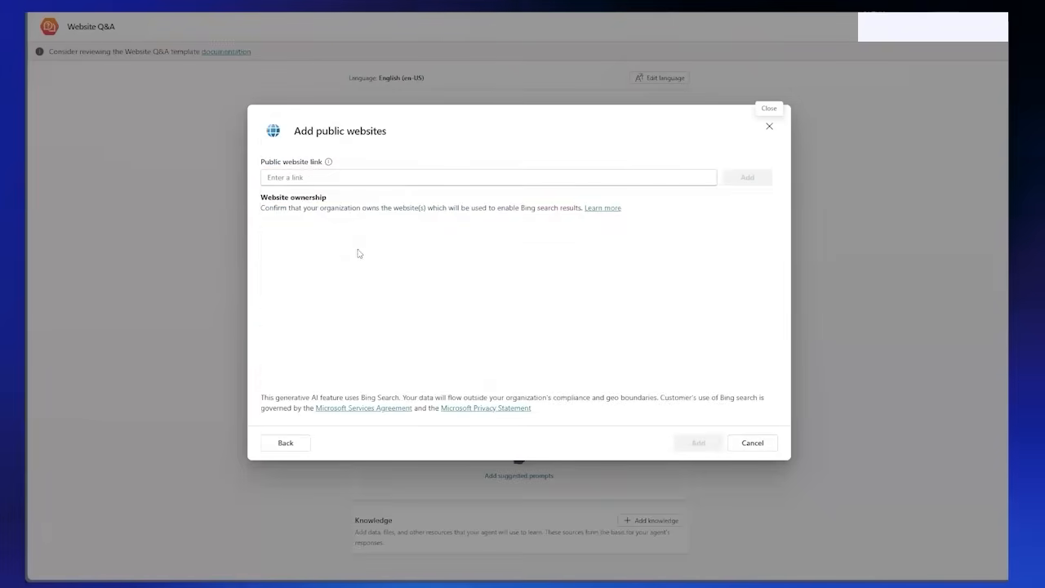
pyautogui.click(304, 177)
pyautogui.write('ht')
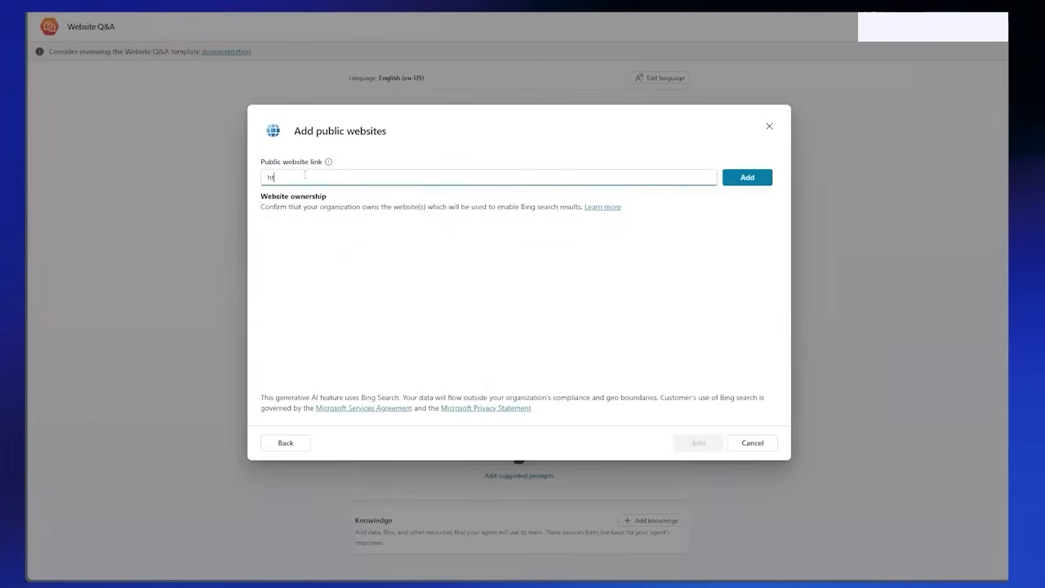
pyautogui.write('tp://')
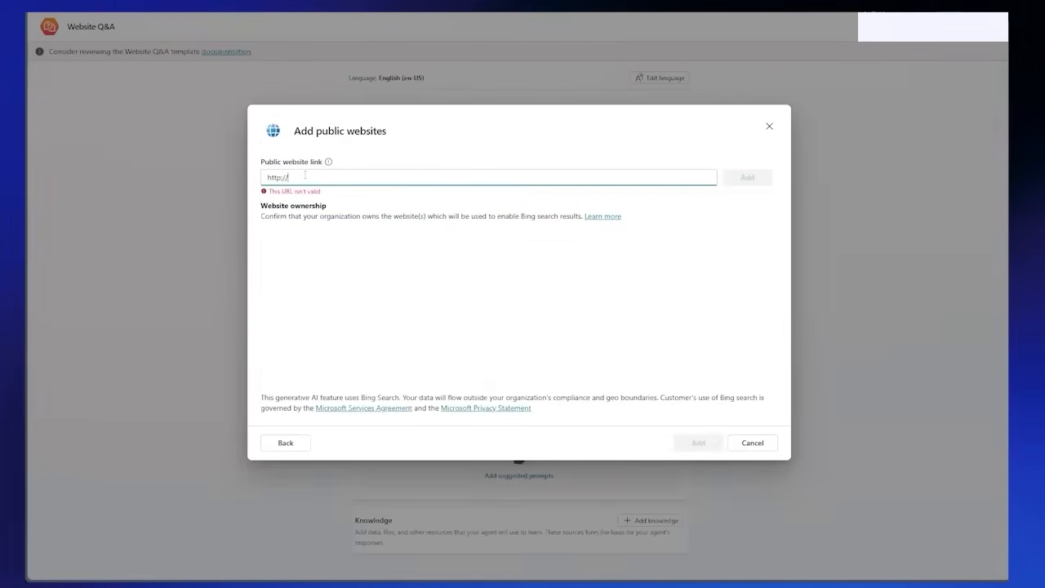
pyautogui.write('ste[hanbr')
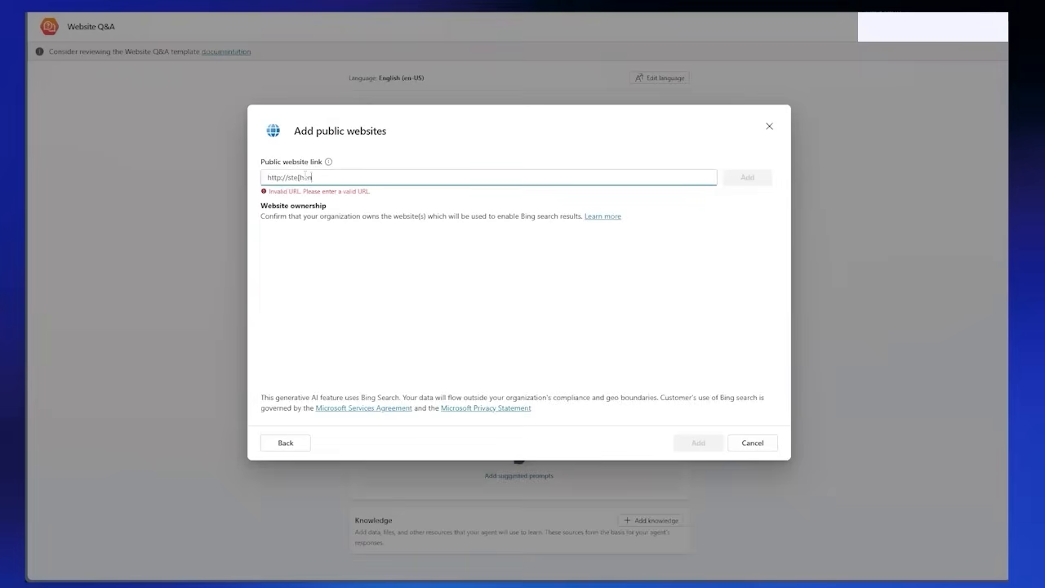
pyautogui.write('os')
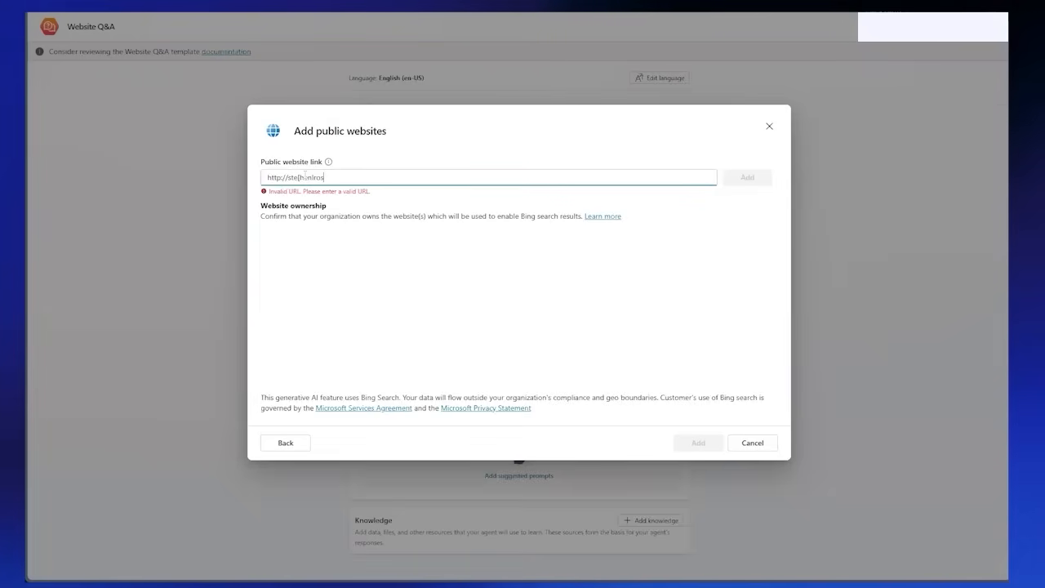
pyautogui.write('e.com')
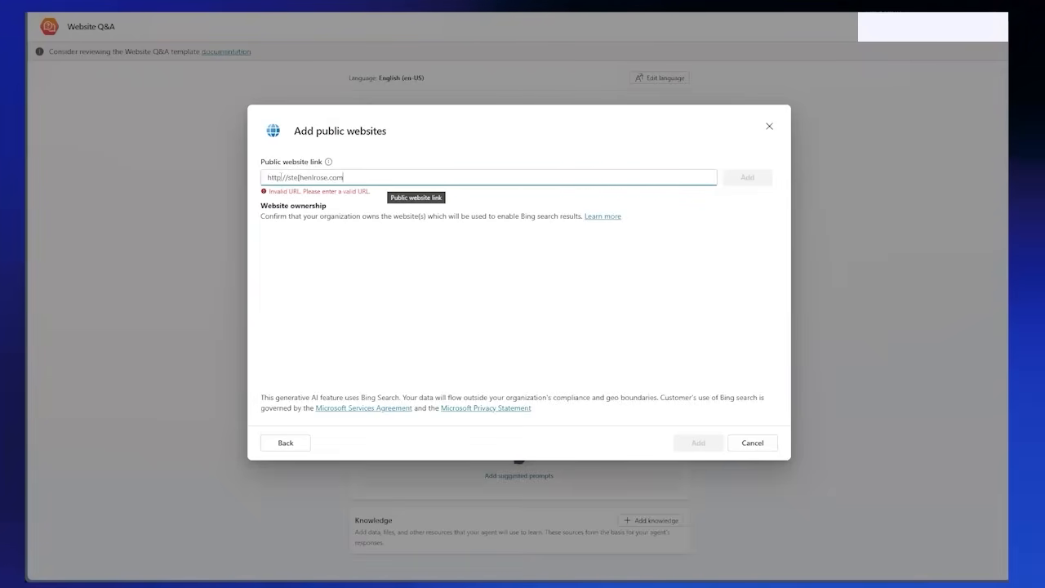
pyautogui.click(280, 177)
pyautogui.write('s')
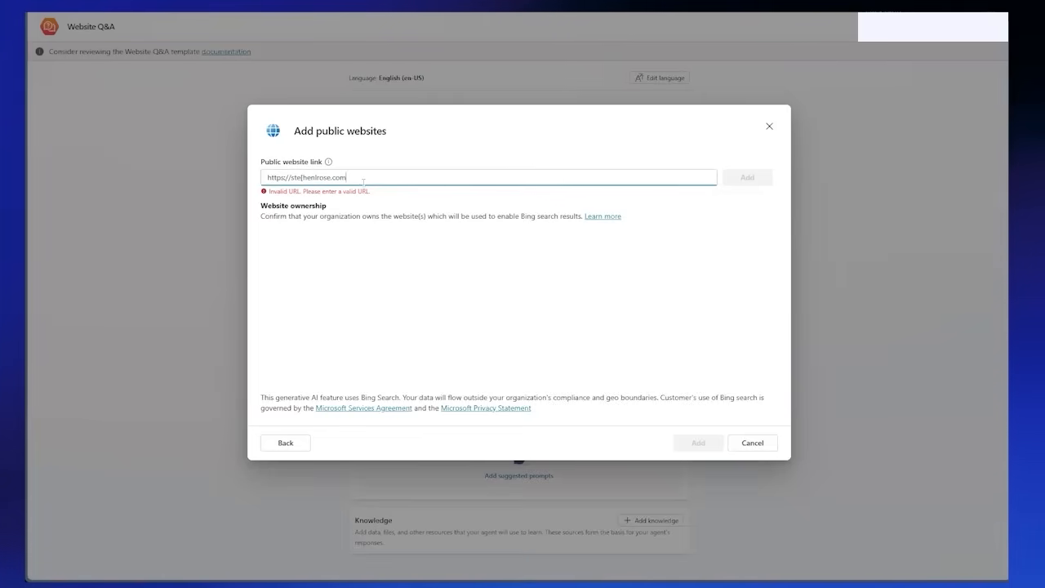
pyautogui.press('Tab')
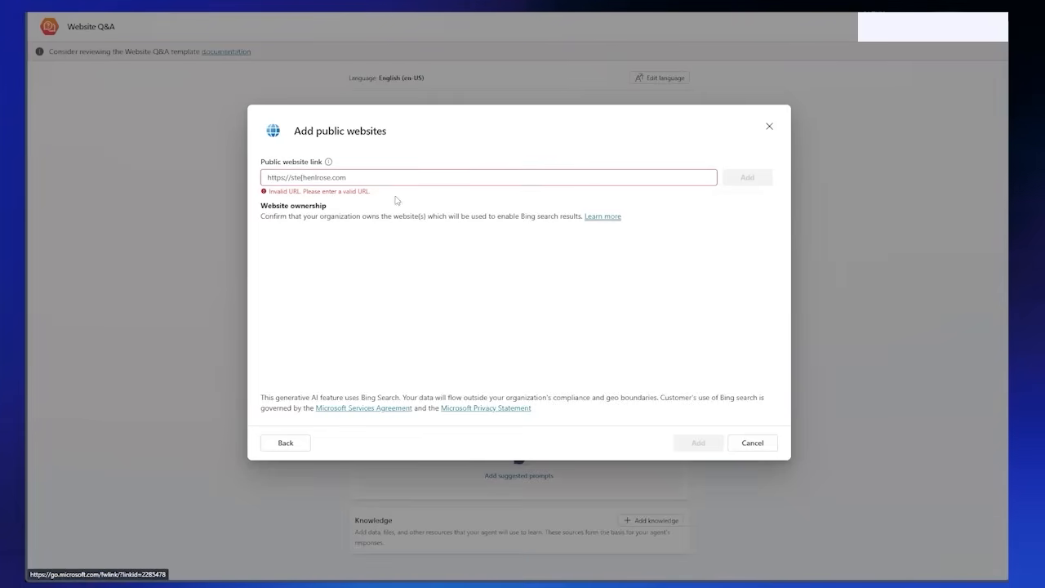
pyautogui.click(392, 177)
pyautogui.press('Left')
pyautogui.press('Left')
pyautogui.press('Left')
pyautogui.press('Left')
pyautogui.press('Left')
pyautogui.press('Left')
pyautogui.press('Left')
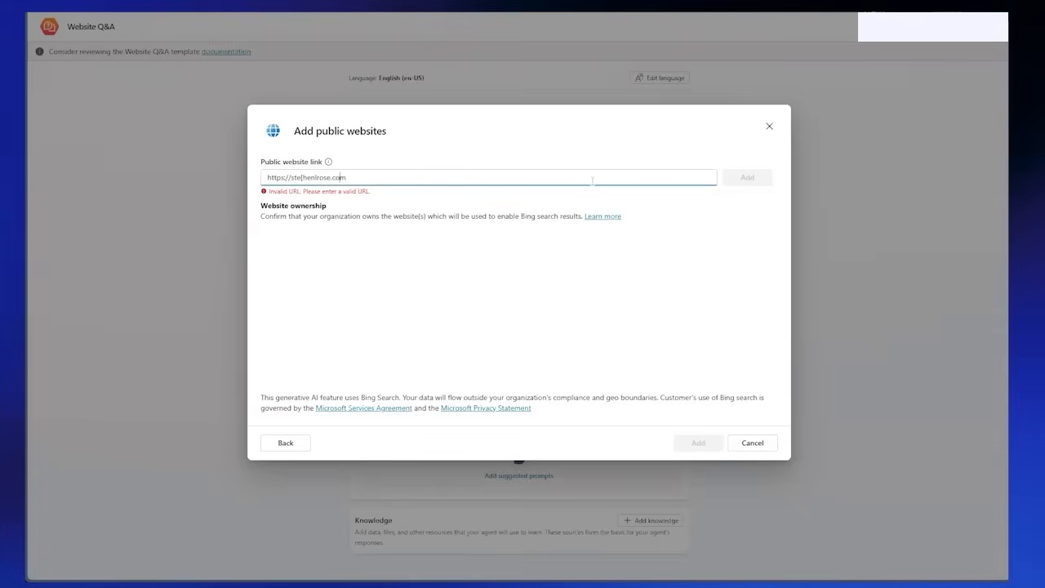
pyautogui.write('p')
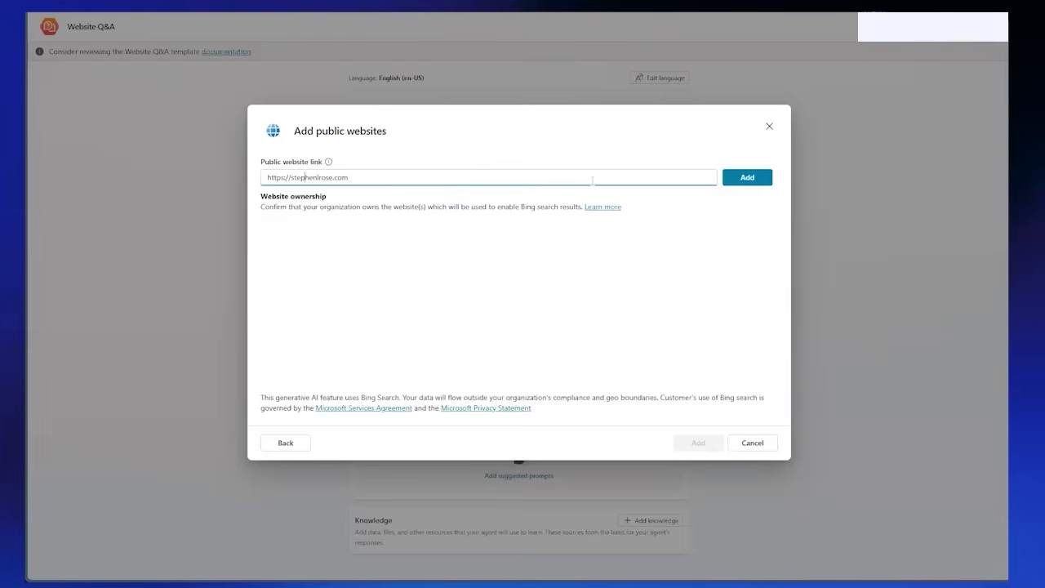
# Step: List the entered link, confirm ownership of the website and add it to the agent's knowledge
pyautogui.click(739, 182)
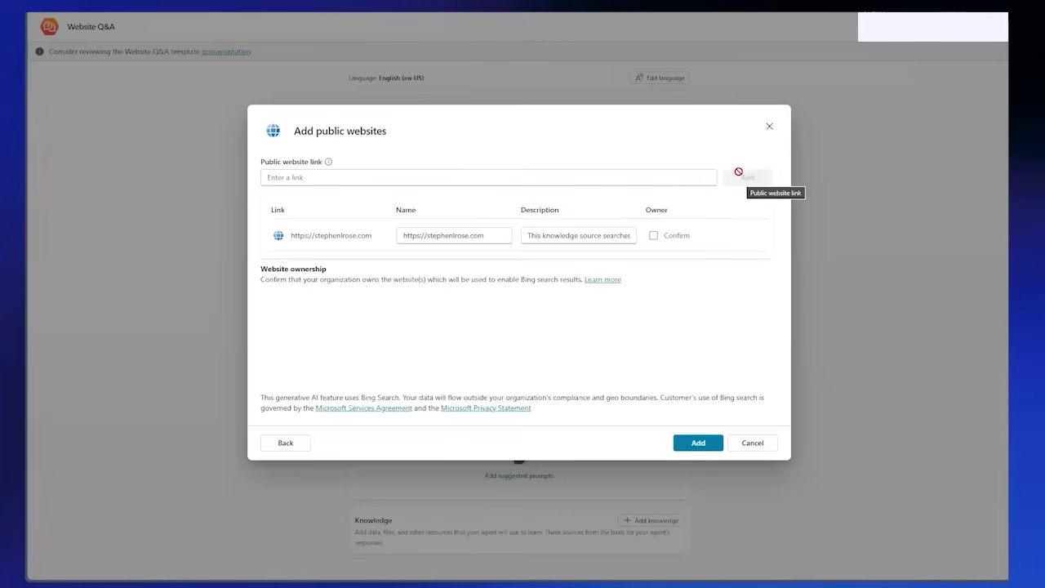
pyautogui.click(654, 236)
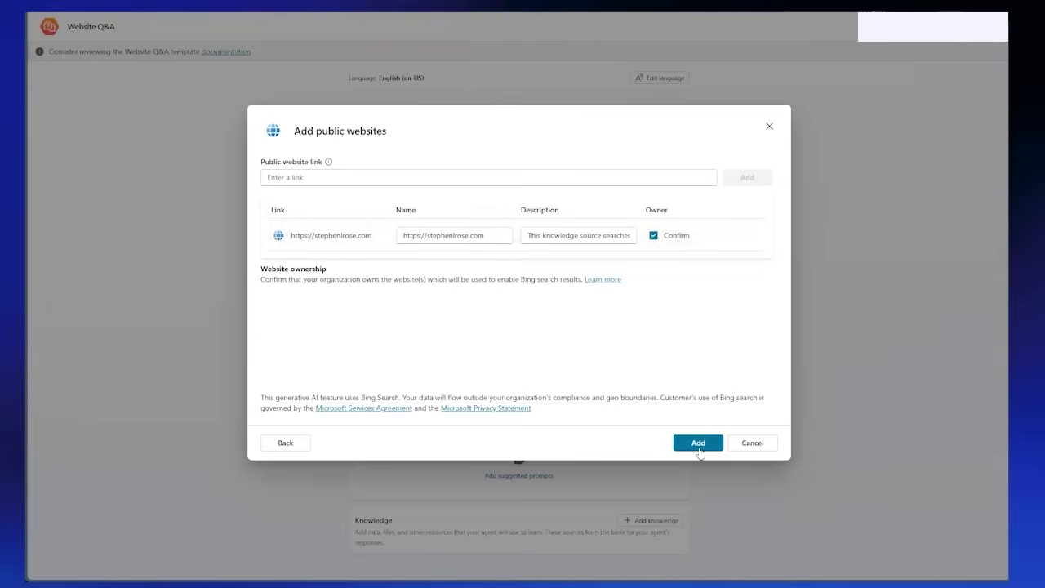
pyautogui.click(697, 446)
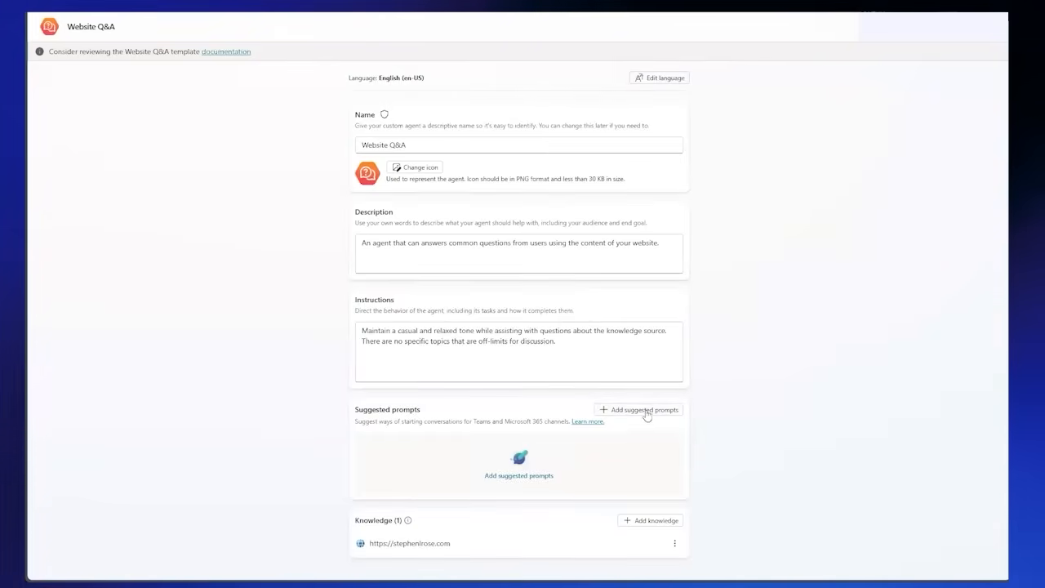
# Step: Add and save a suggested prompt titled "Learn More" with the prompt "What does stephenlrose.com do?"
pyautogui.click(645, 411)
pyautogui.scroll(-1, 619, 408)
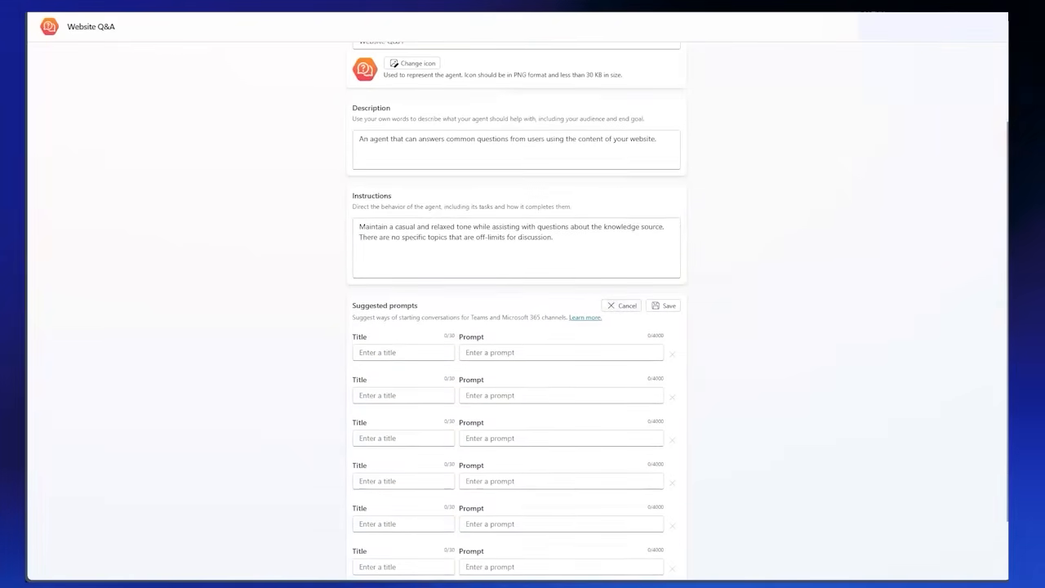
pyautogui.click(395, 353)
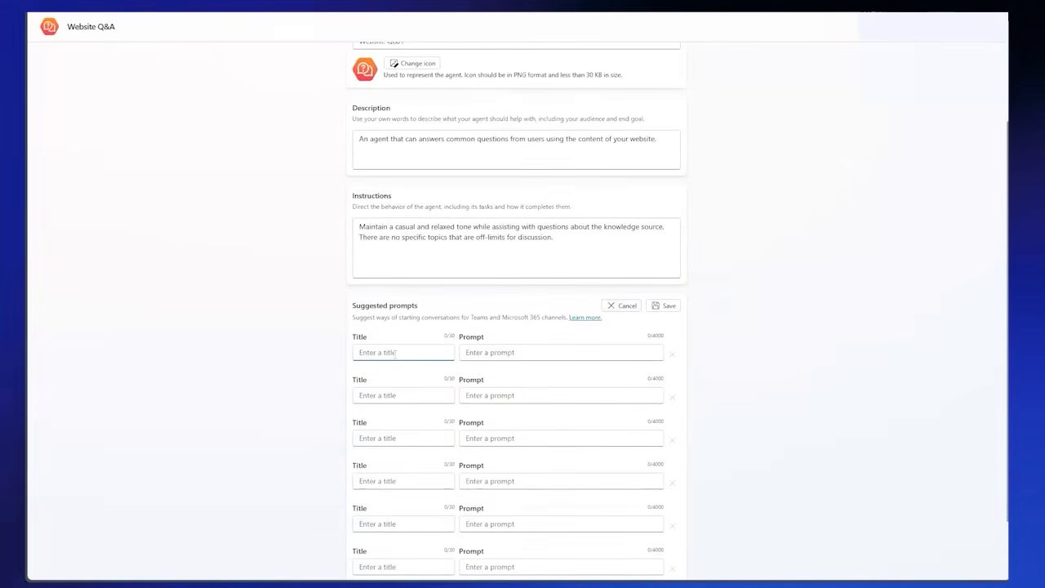
pyautogui.write('Learn More')
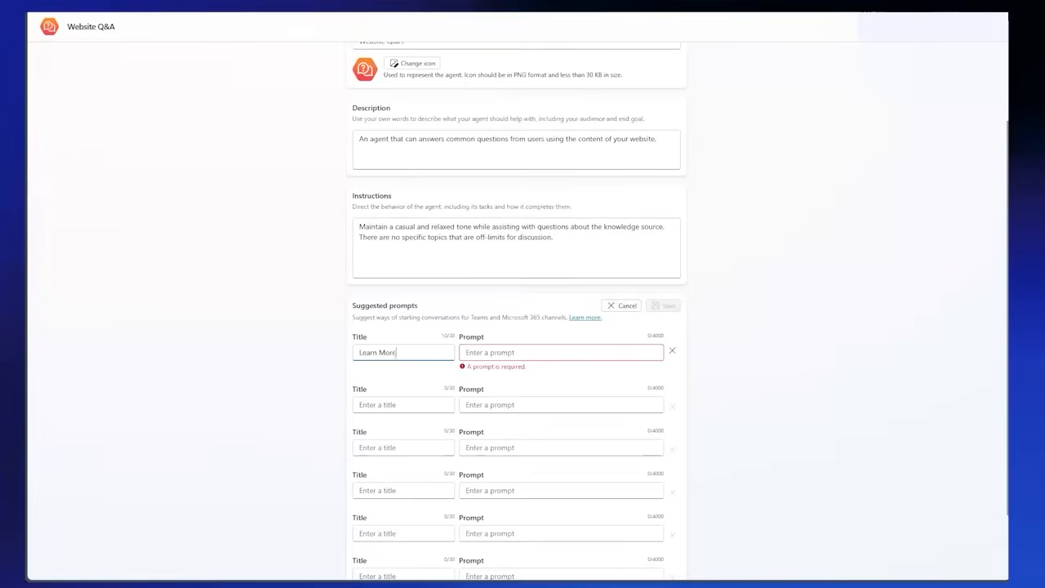
pyautogui.press('Tab')
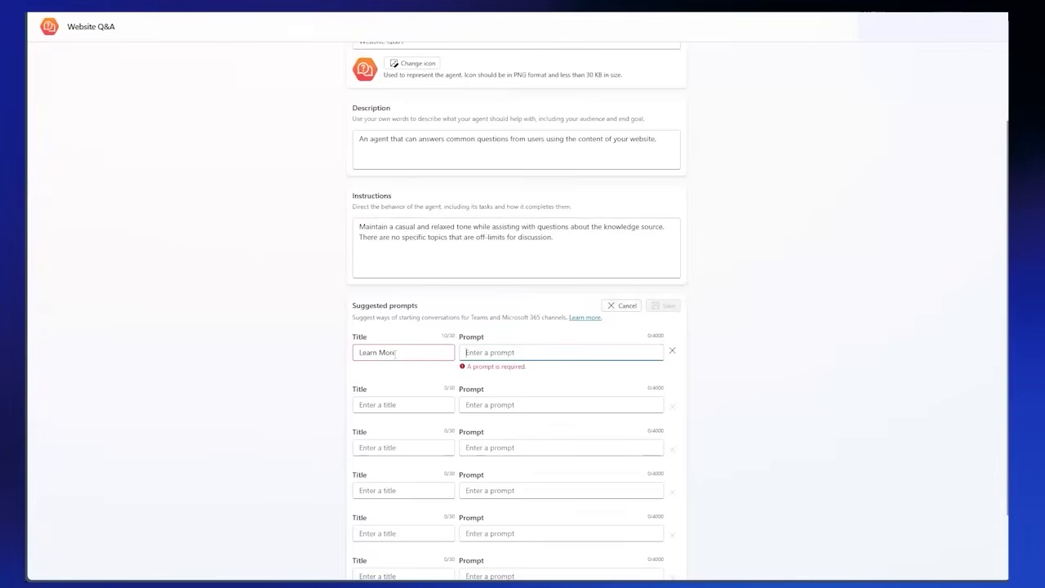
pyautogui.write('What does stephenlrose.com do?')
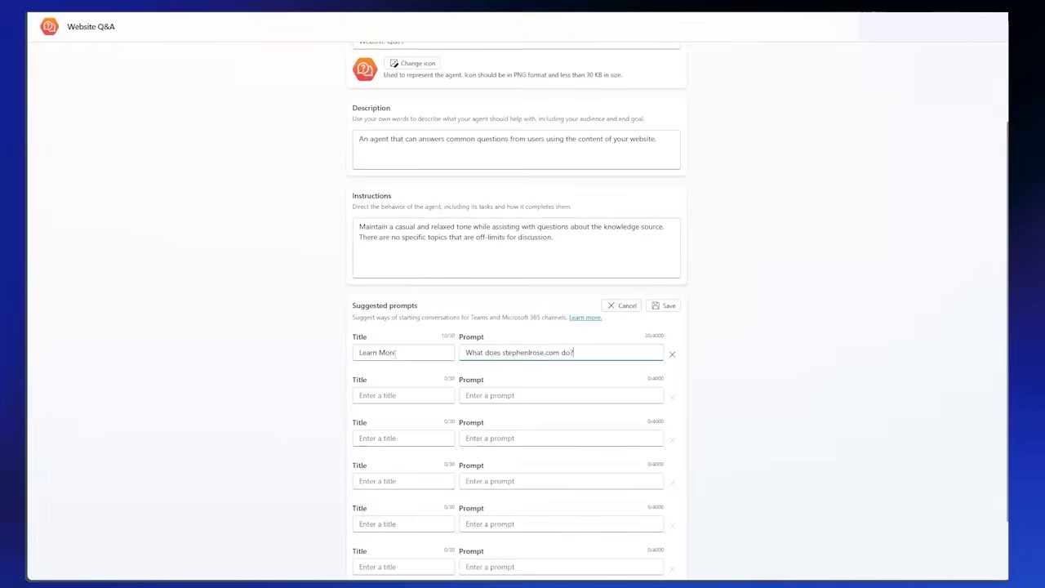
pyautogui.click(668, 307)
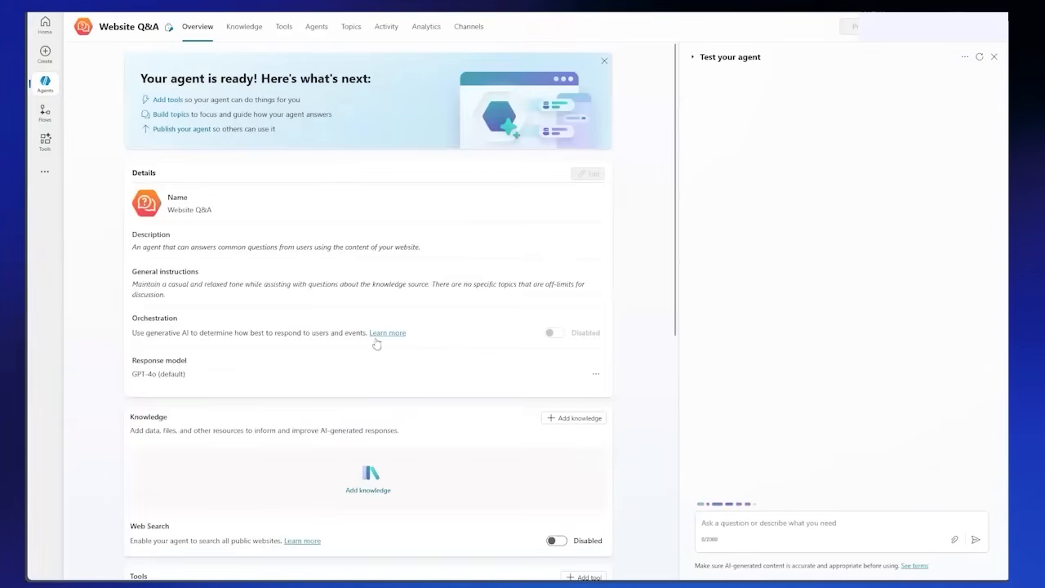
# Step: Test the agent by asking it "What does stephenlrose.com do?"
pyautogui.click(798, 527)
pyautogui.write('Wha')
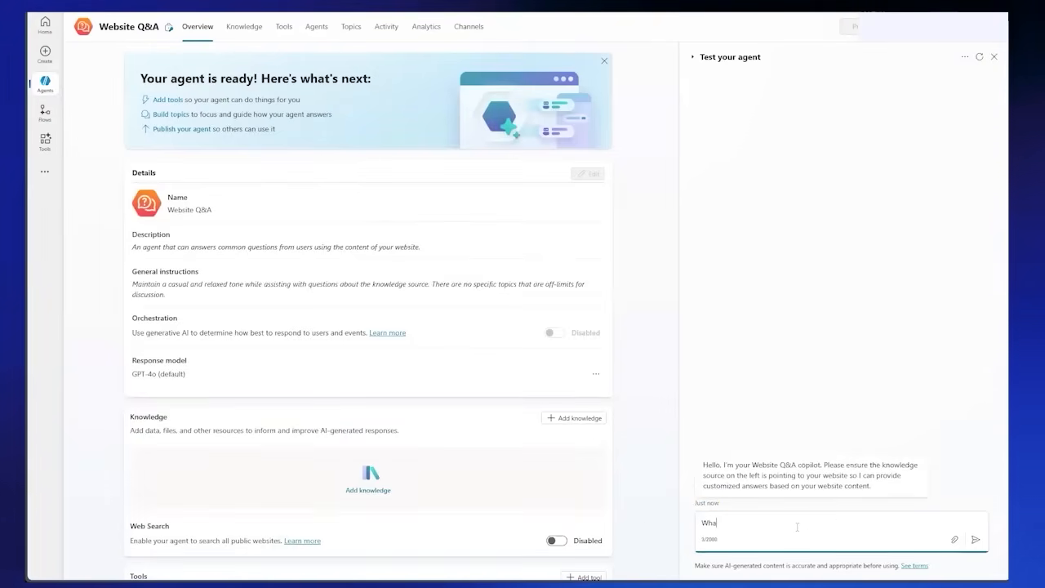
pyautogui.write('t does step')
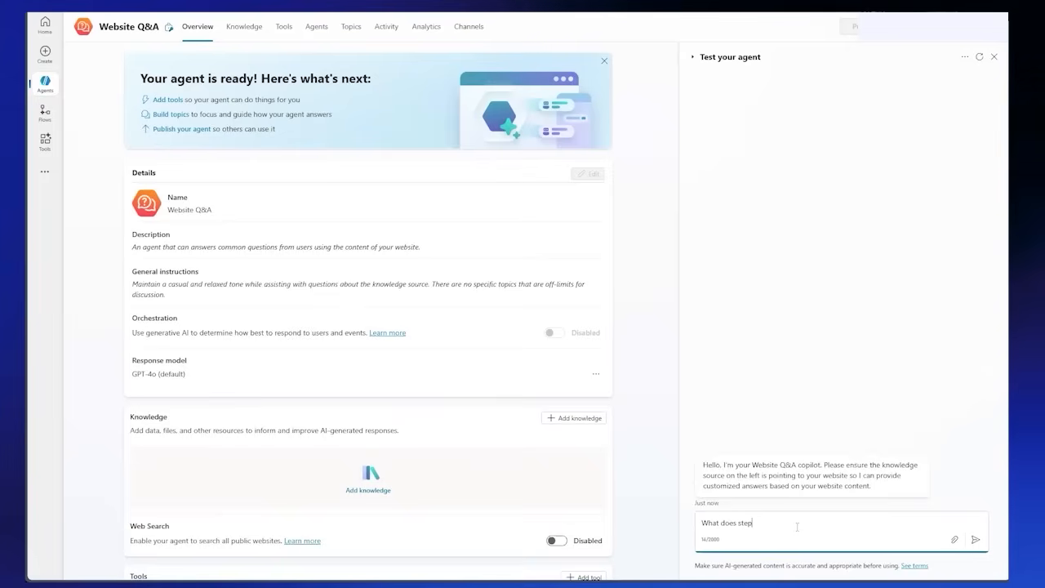
pyautogui.write('henlrose.com do?')
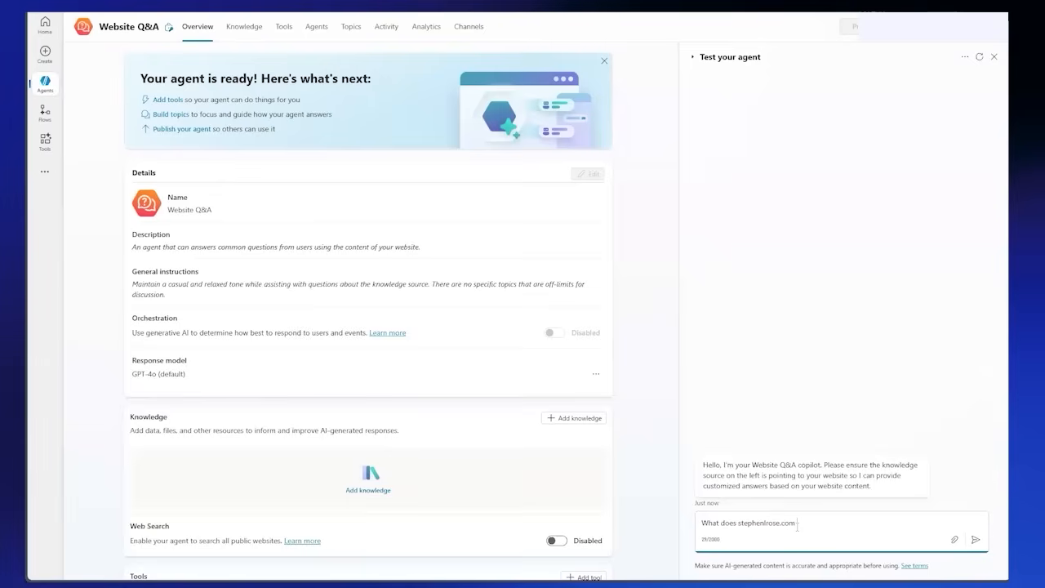
pyautogui.press('Return')
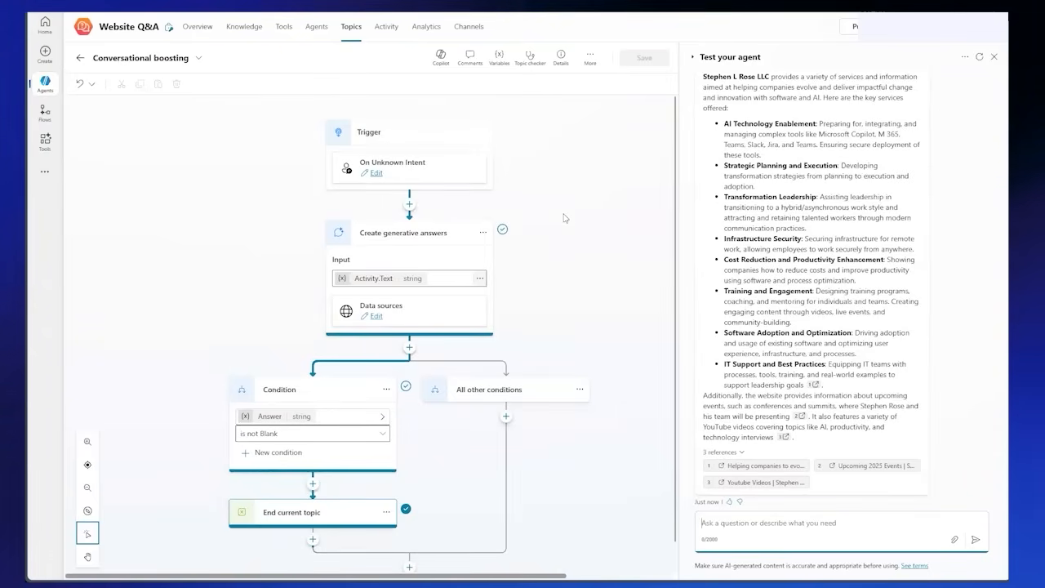
# Step: Test the agent by asking it "Are there any videos on Microsoft Teams?"
pyautogui.scroll(-1, 565, 218)
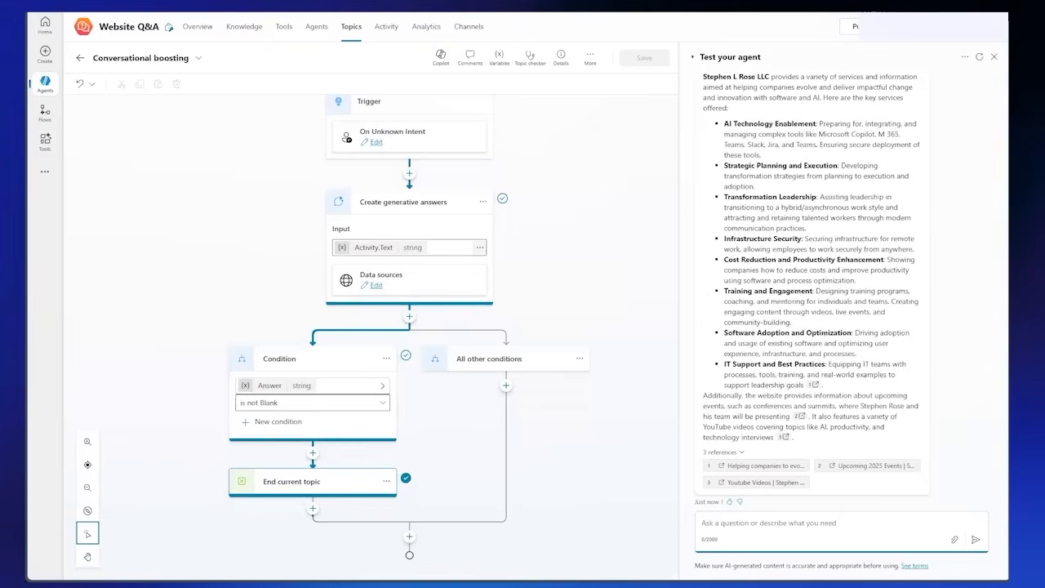
pyautogui.write('Are there any videos on Microsof')
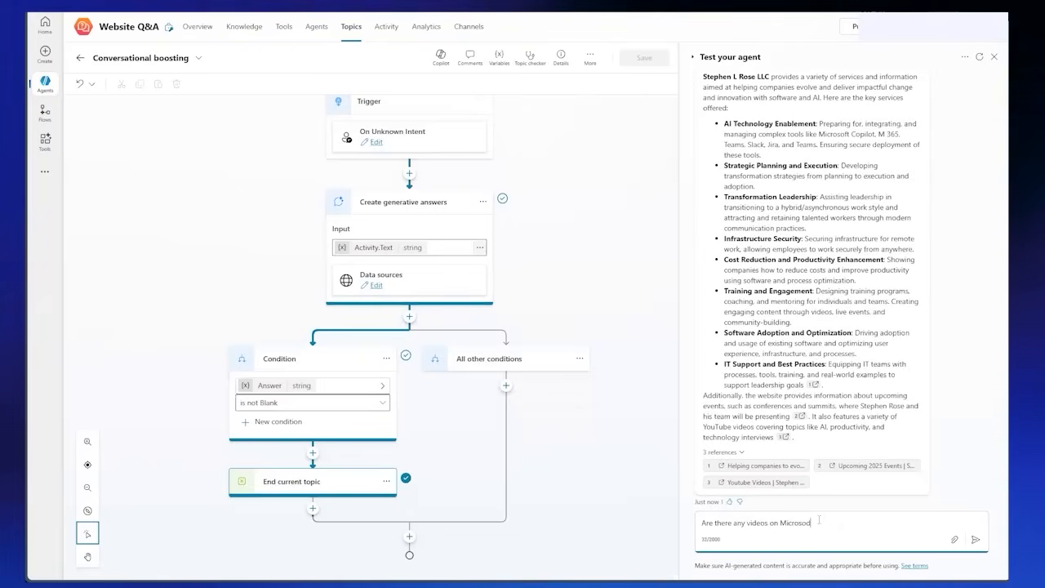
pyautogui.write('t to')
pyautogui.write('a')
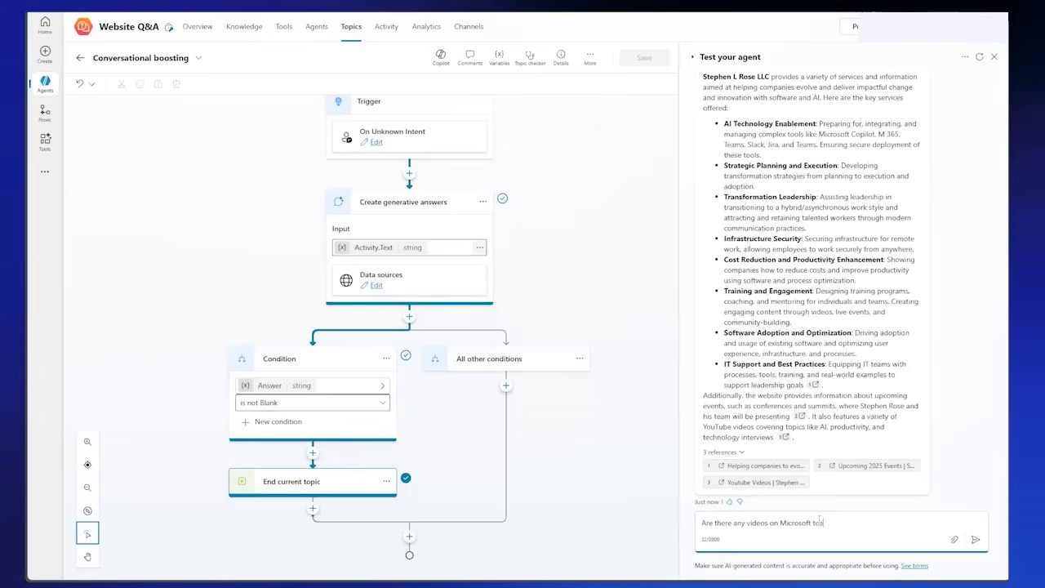
pyautogui.write('ms?')
pyautogui.press('Return')
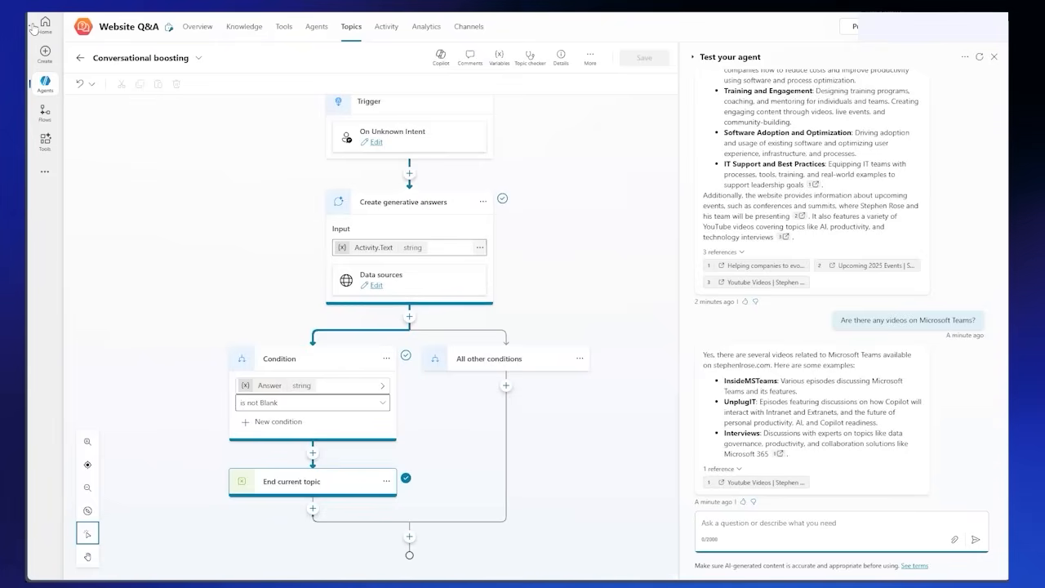
# Step: Review the agent's knowledge sources, tools, connected agents, custom topics and activity
pyautogui.click(247, 29)
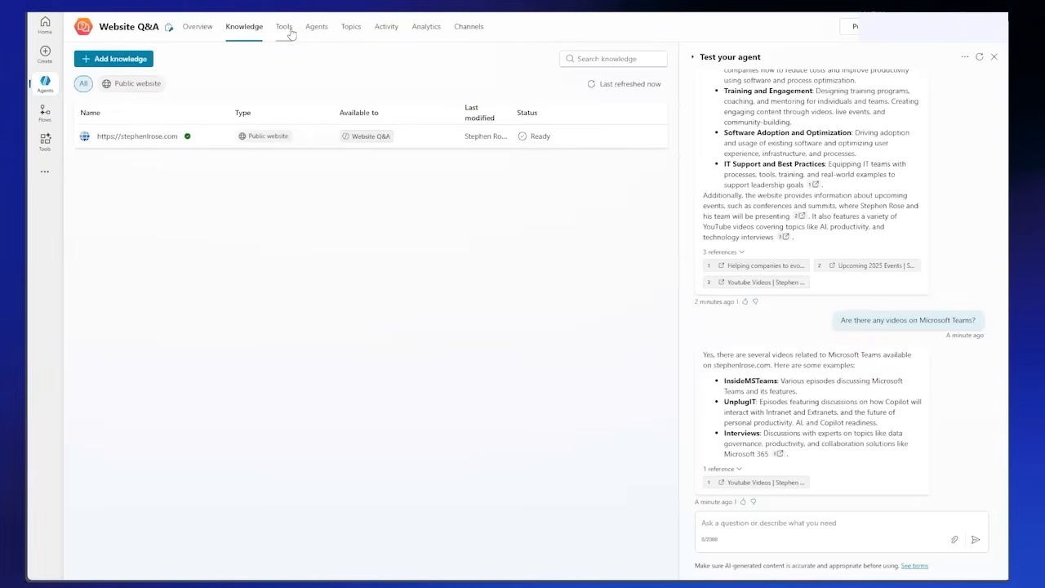
pyautogui.click(291, 31)
pyautogui.click(319, 35)
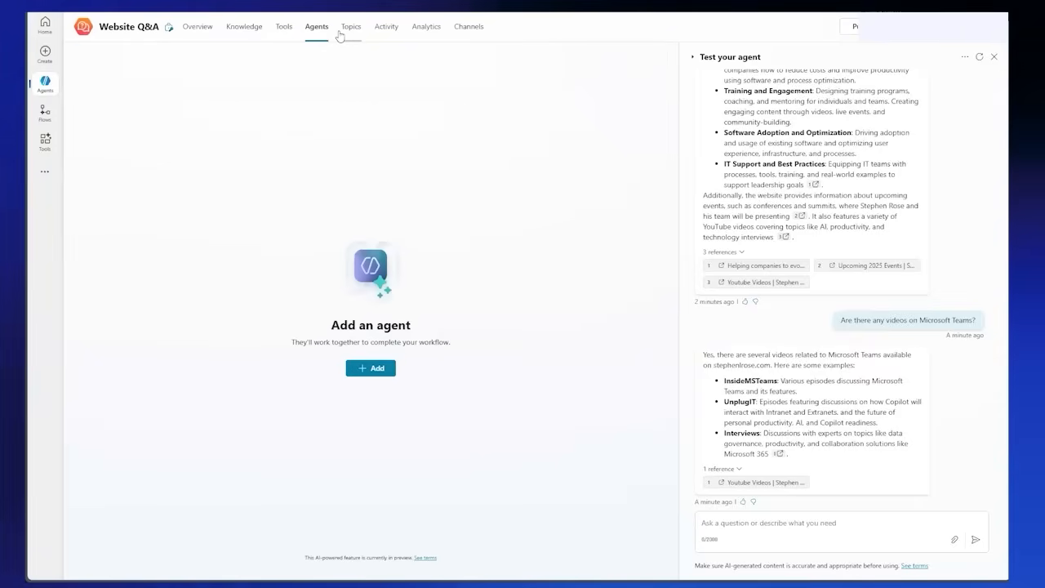
pyautogui.click(353, 33)
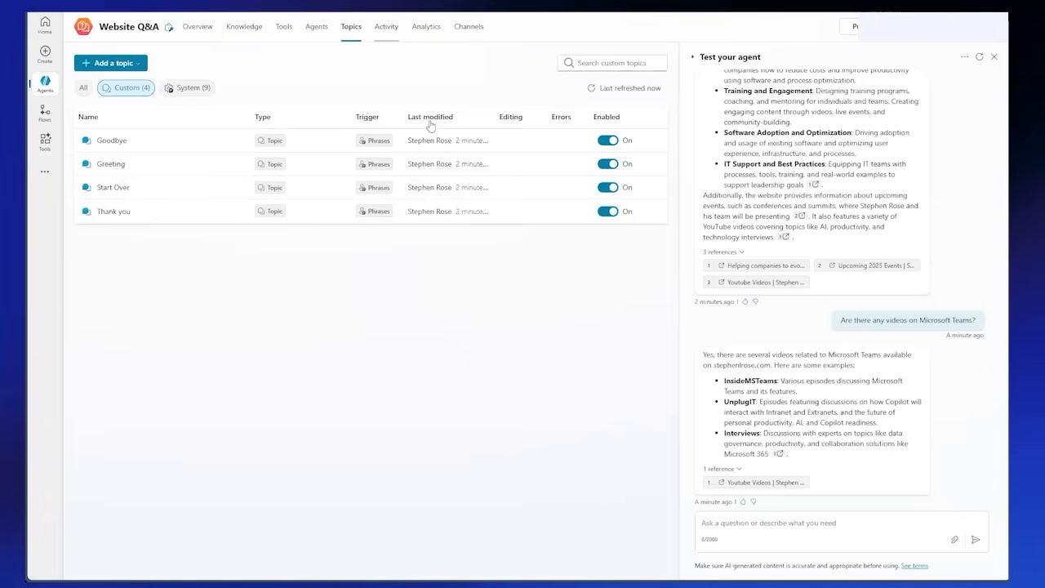
pyautogui.click(396, 33)
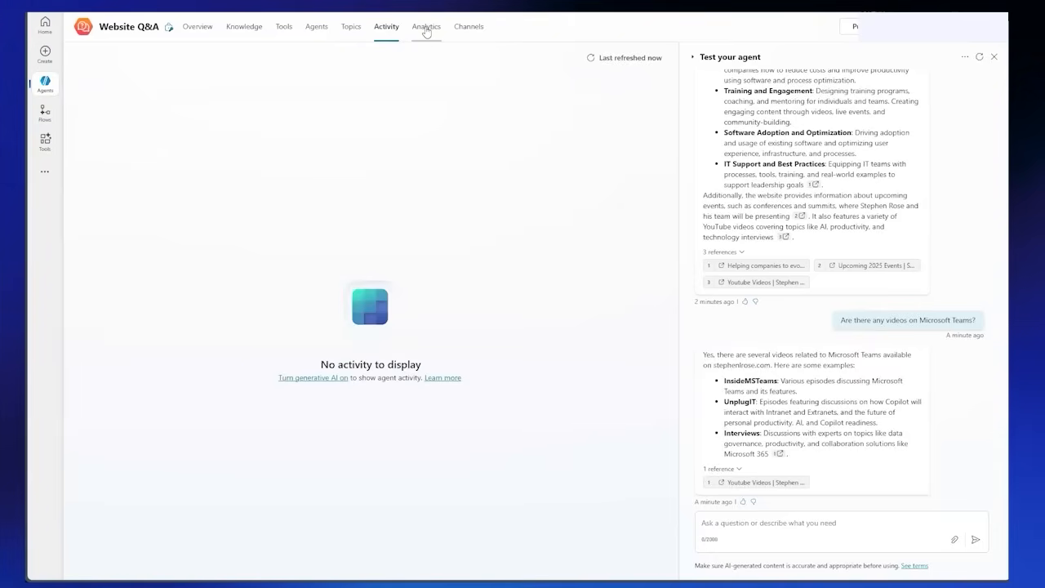
# Step: Go to the agent's analytics and publish the Website Q&A agent to its connected channels
pyautogui.click(426, 29)
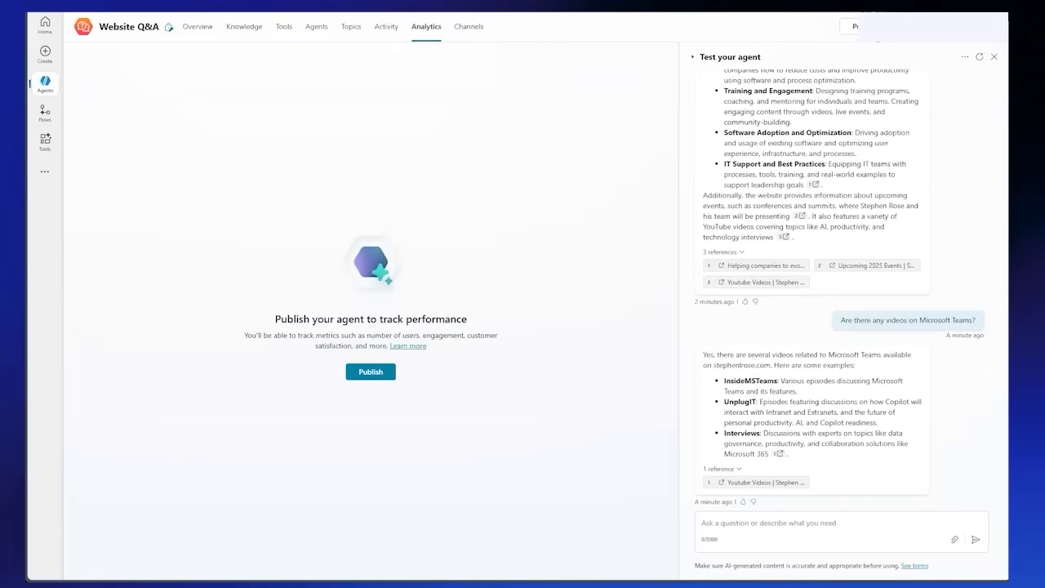
pyautogui.click(854, 26)
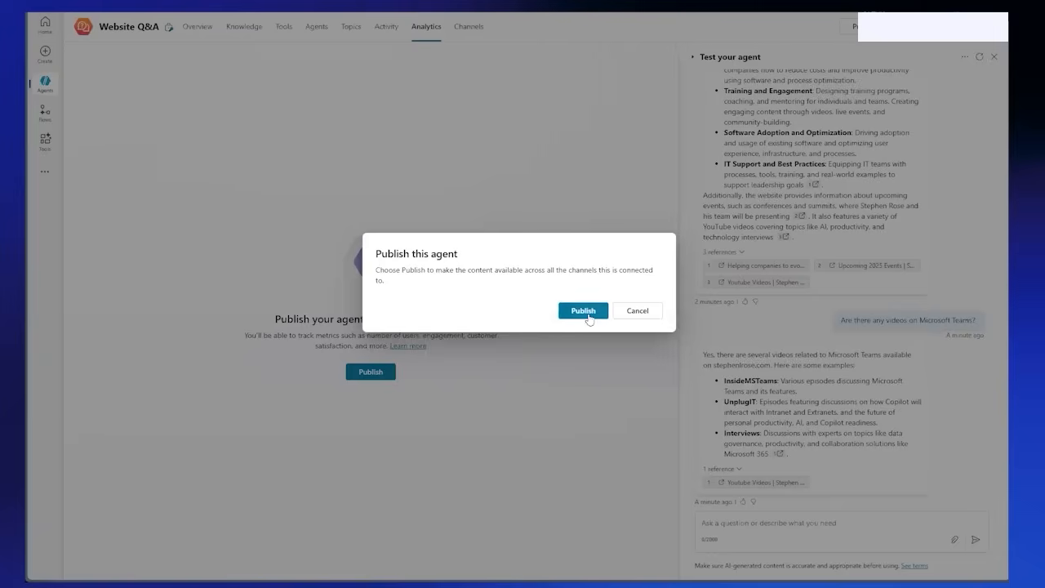
pyautogui.click(585, 312)
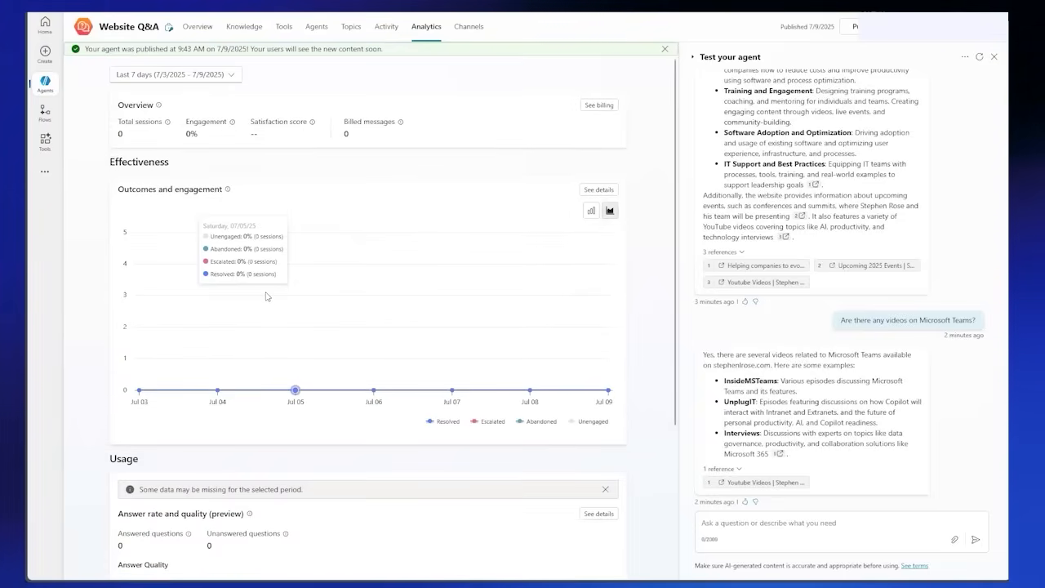
# Step: Examine the published agent's analytics for the last 7 days, covering overview, outcomes and engagement, answer quality and satisfaction
pyautogui.scroll(-3, 266, 296)
pyautogui.scroll(-1, 316, 328)
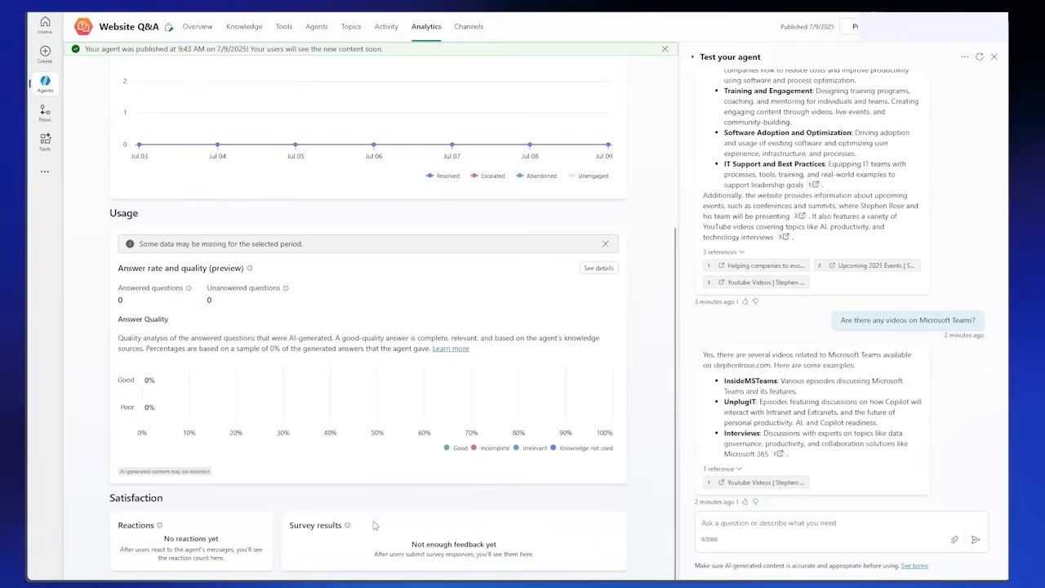
pyautogui.scroll(2, 397, 276)
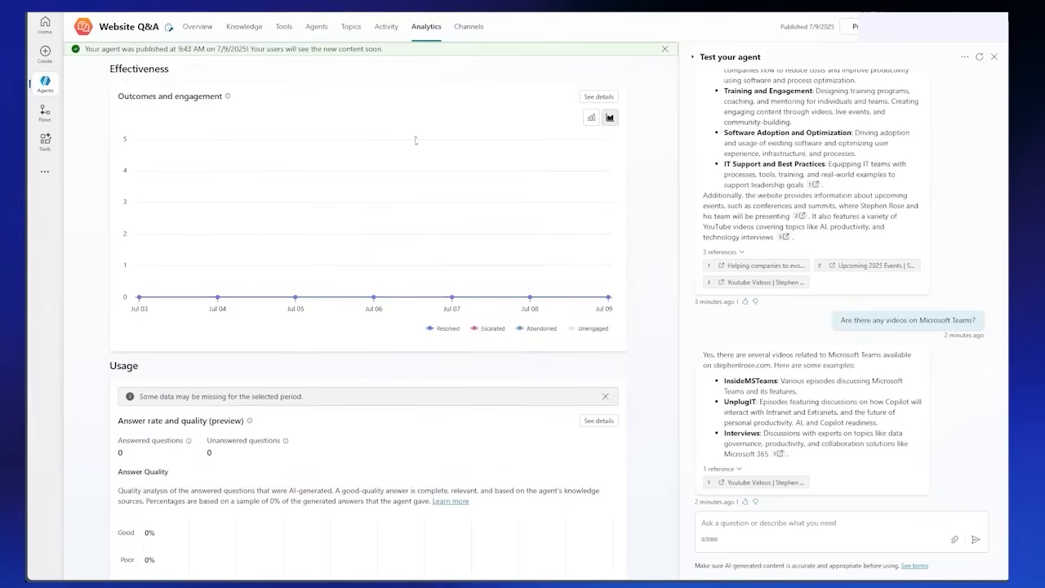
pyautogui.scroll(-1, 424, 147)
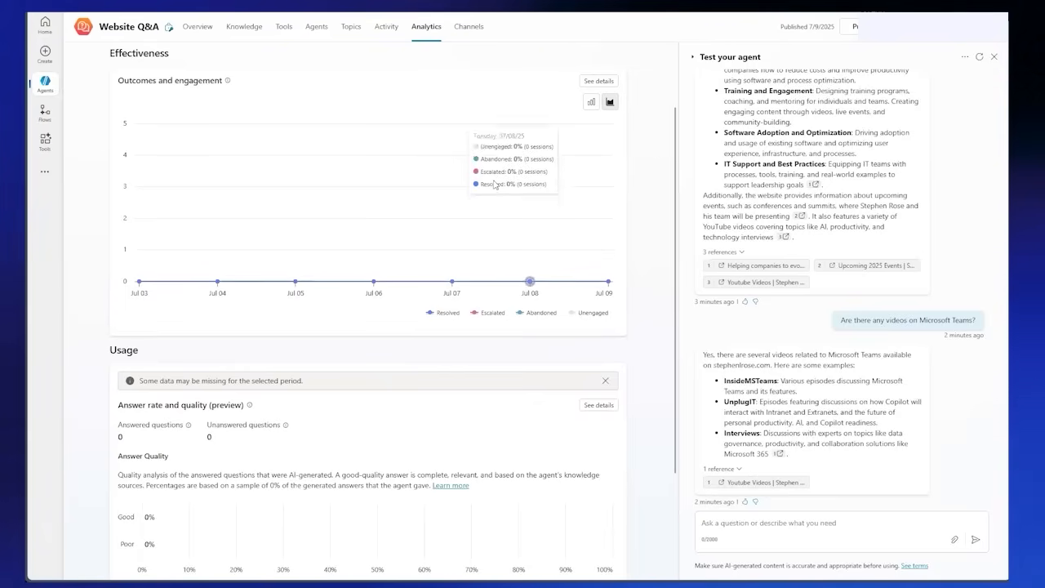
pyautogui.scroll(2, 499, 186)
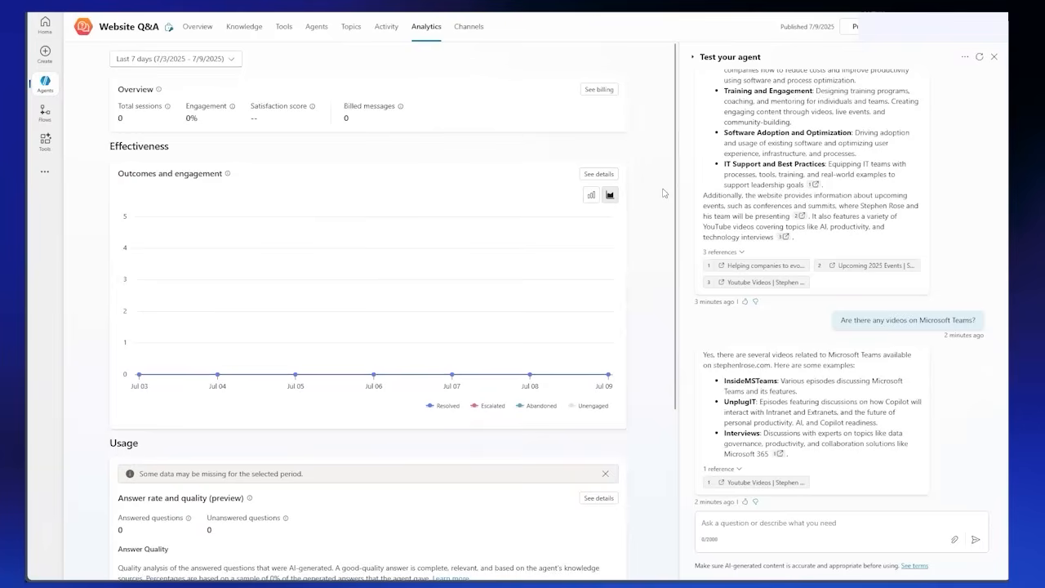